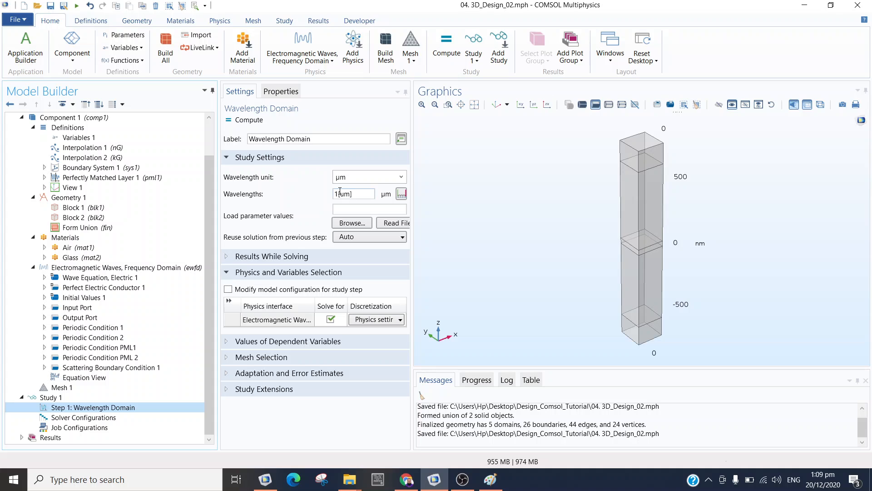
Step: Set the Wavelength Domain study step's wavelength unit to nm and its wavelengths to lda, checking the unit against Geometry 1
left_click(401, 177)
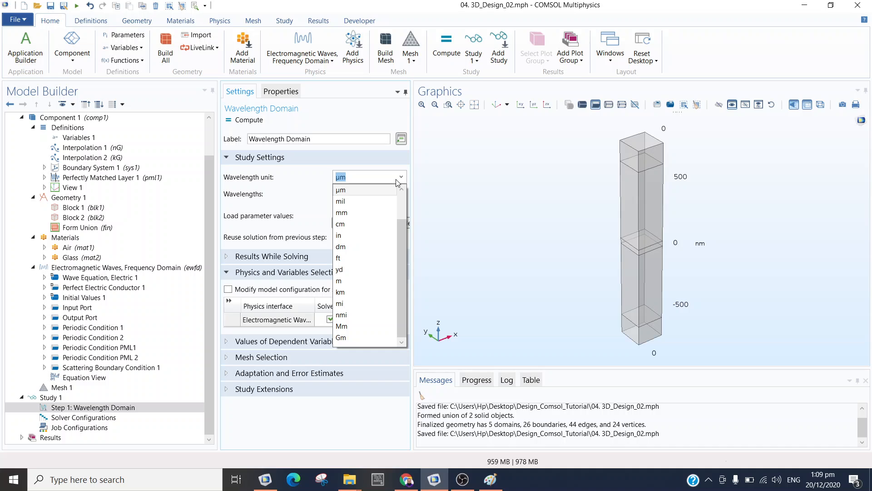
scroll(363, 200, "up", 1)
left_click(363, 201)
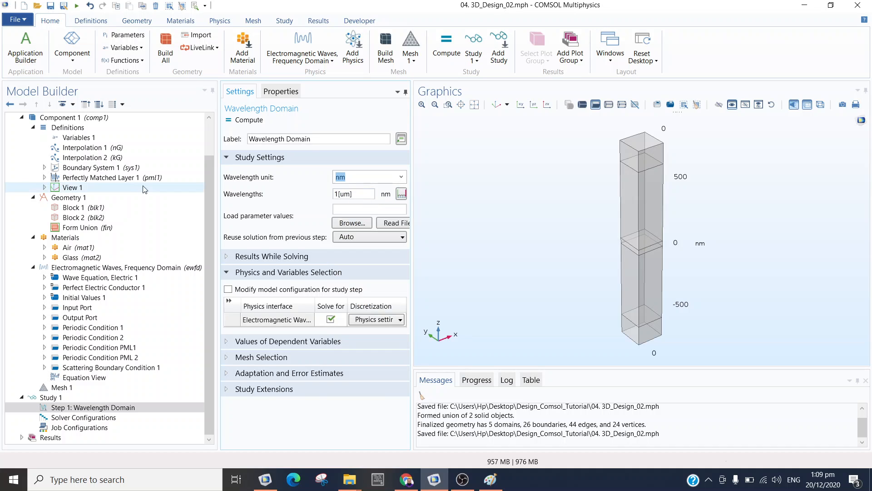
scroll(132, 193, "up", 1)
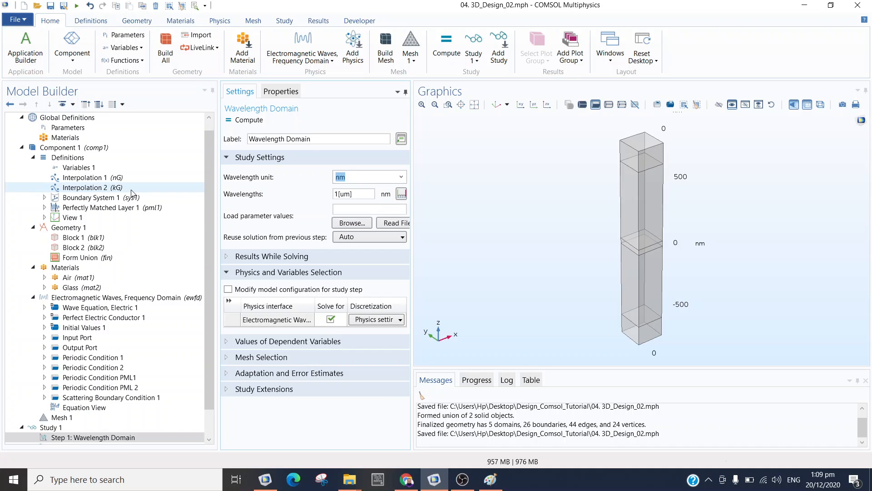
left_click(103, 227)
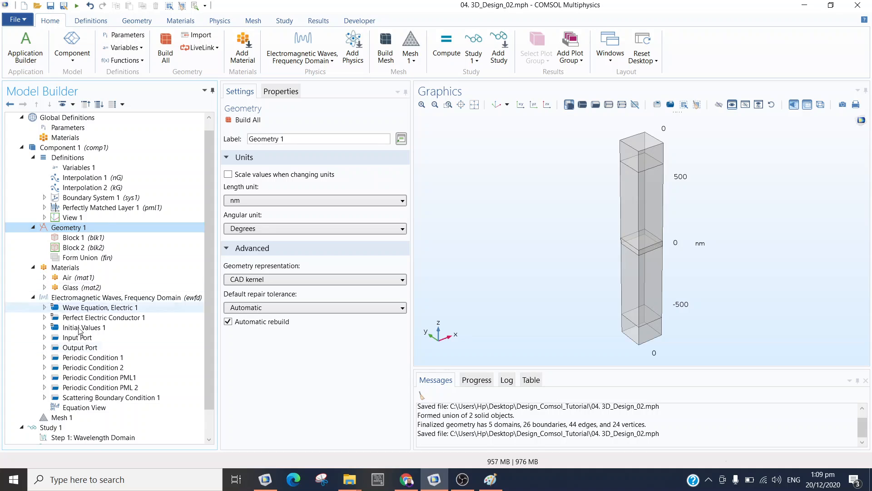
scroll(91, 307, "down", 1)
left_click(64, 407)
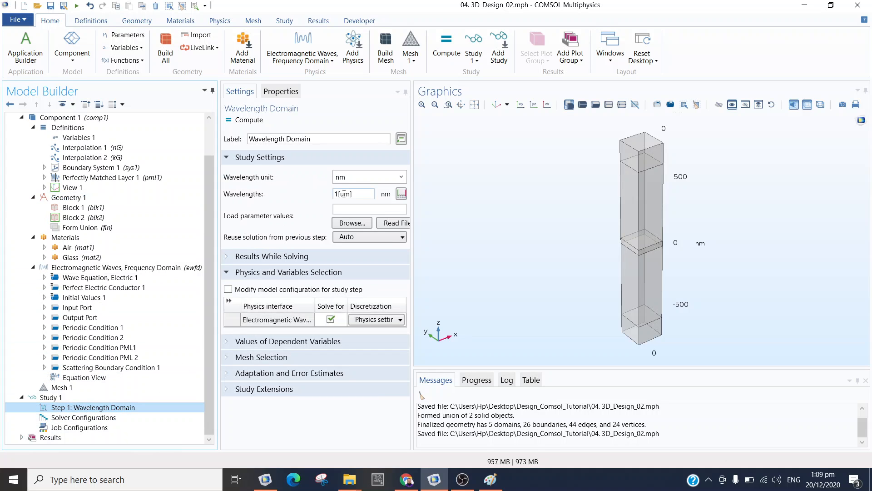
left_click_drag(356, 193, 328, 190)
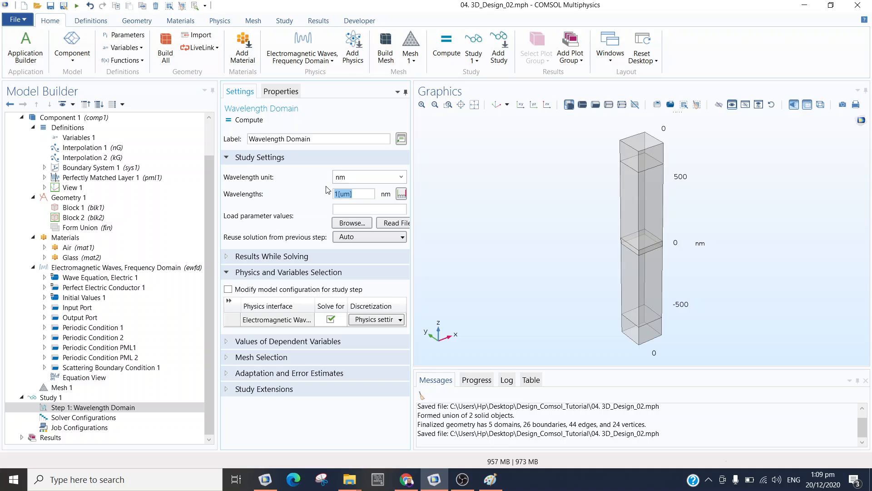
type("lda")
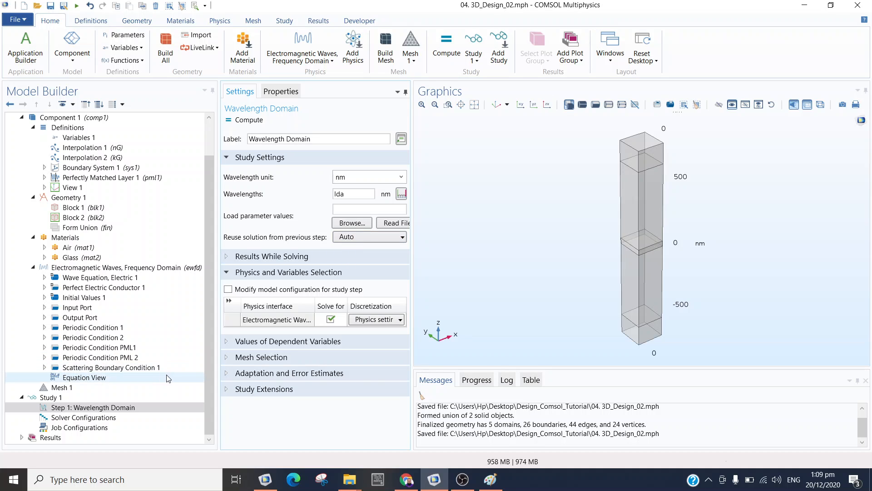
Step: Add a Parametric Sweep to Study 1 and choose hG as its sweep parameter
left_click(123, 399)
right_click(124, 399)
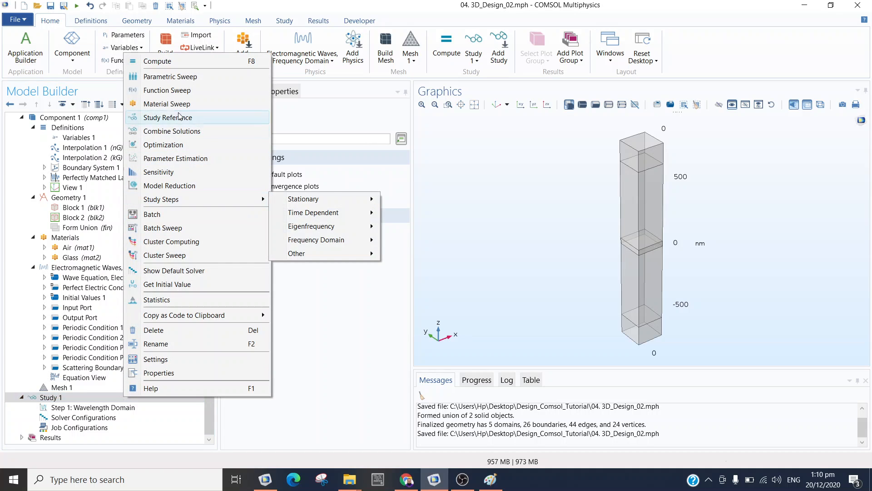
key("Escape")
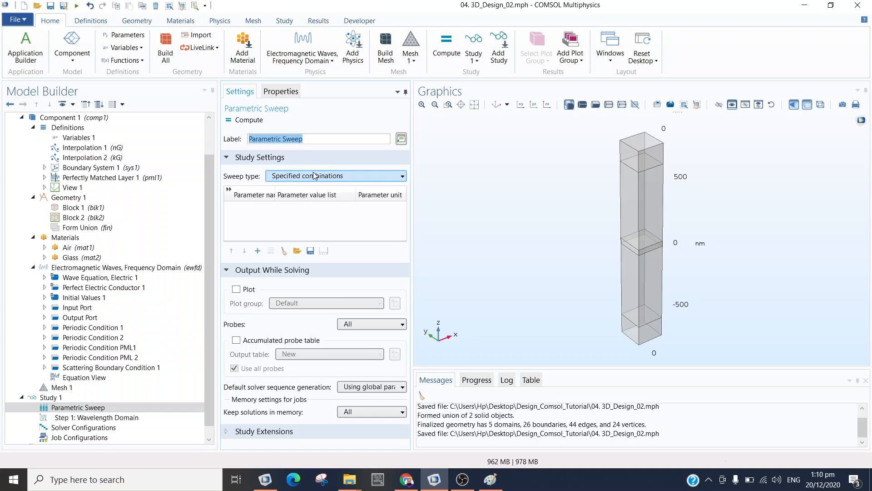
left_click(258, 251)
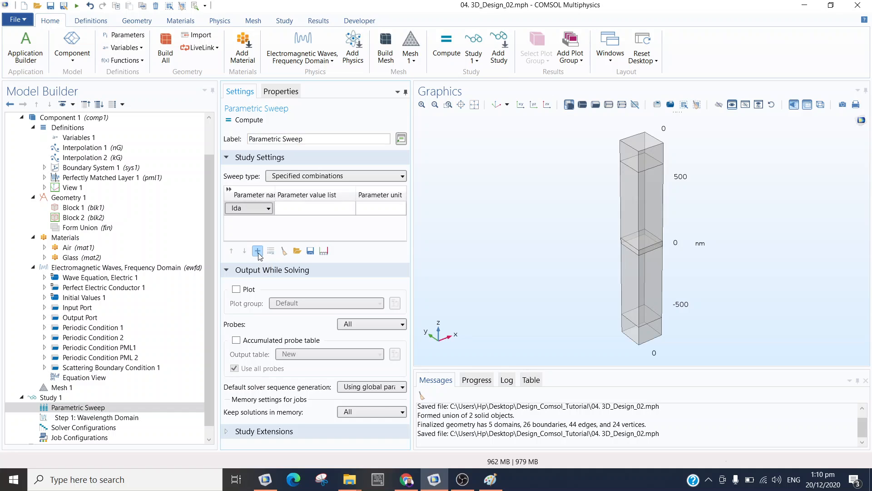
left_click(250, 210)
left_click(250, 211)
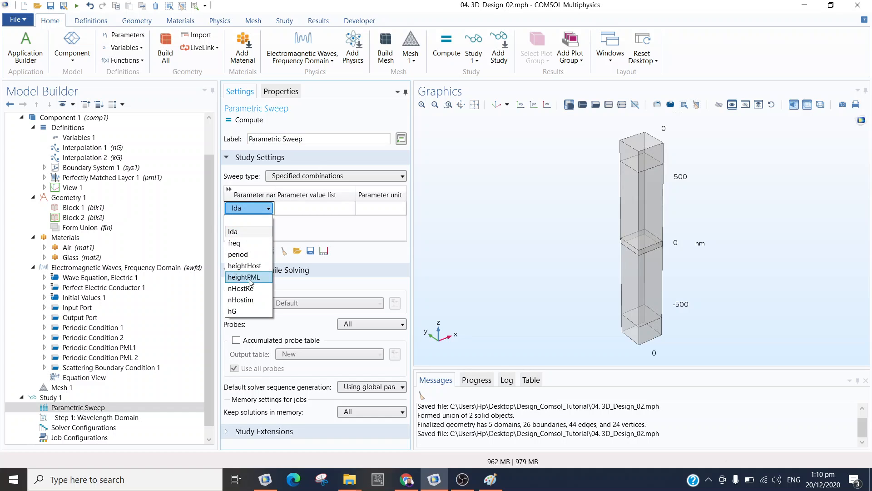
left_click(249, 310)
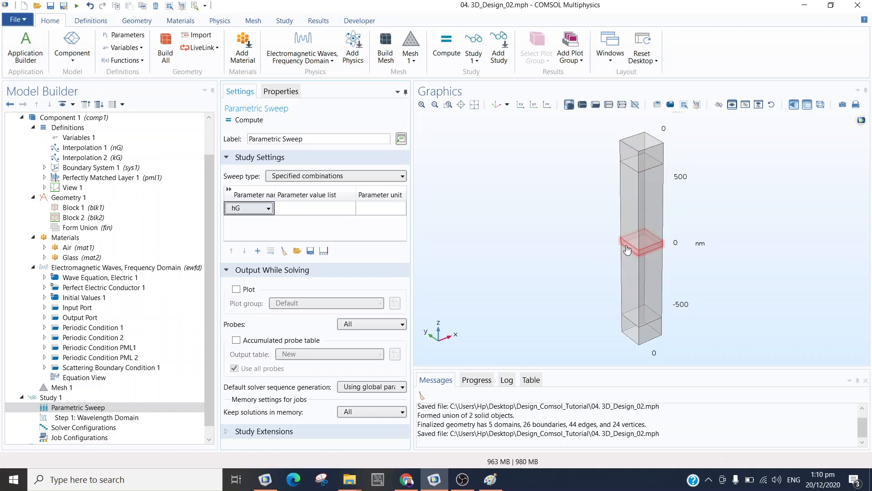
Step: Fill hG's value list with a range from 2[nm] to 20[nm] in 2[nm] steps and enable plotting while solving
left_click(335, 212)
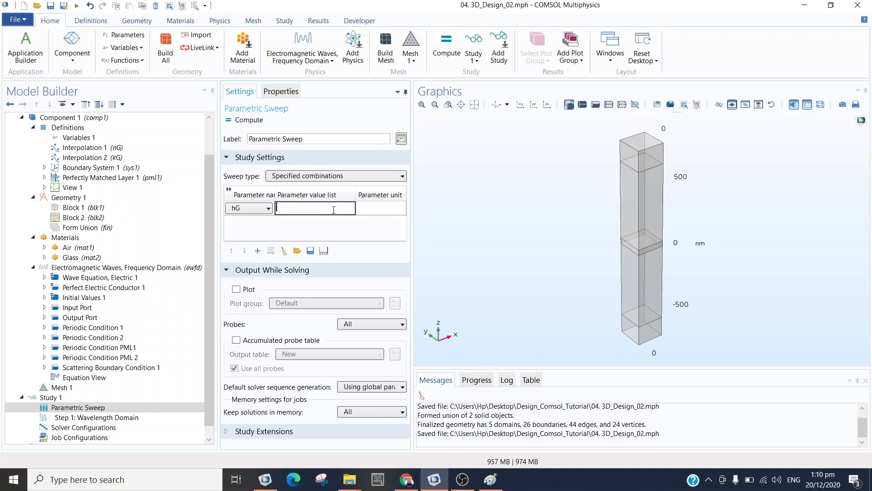
left_click(324, 250)
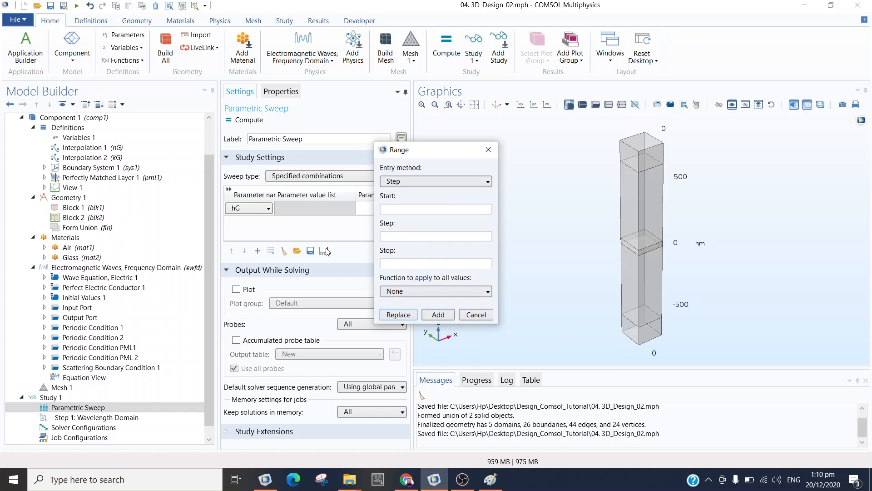
left_click(386, 208)
type("20[")
type("nm")
left_click(396, 237)
type("2[nm")
key("Tab")
type("20[nm]")
left_click(399, 314)
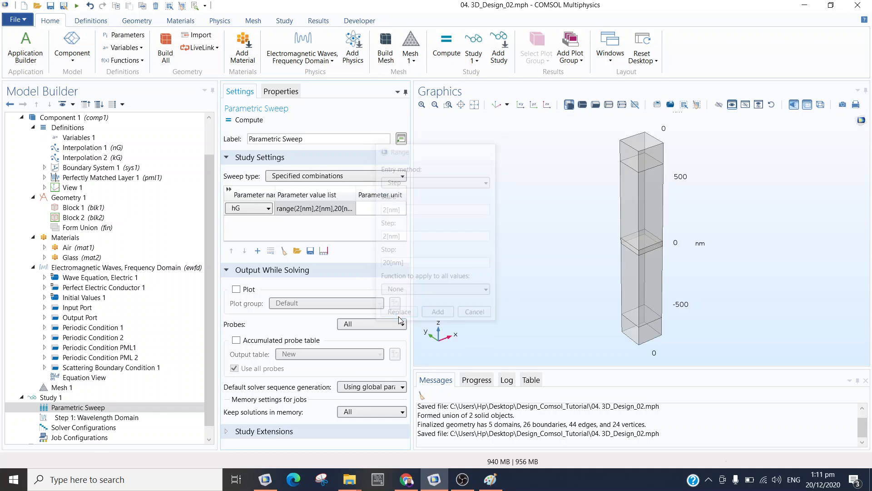
left_click(237, 290)
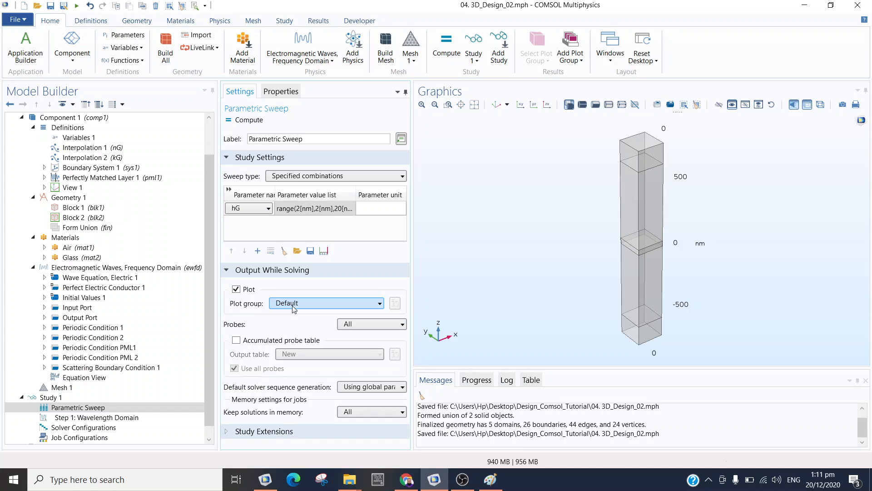
Step: Build the complete Mesh 1 and compute Study 1
left_click(83, 389)
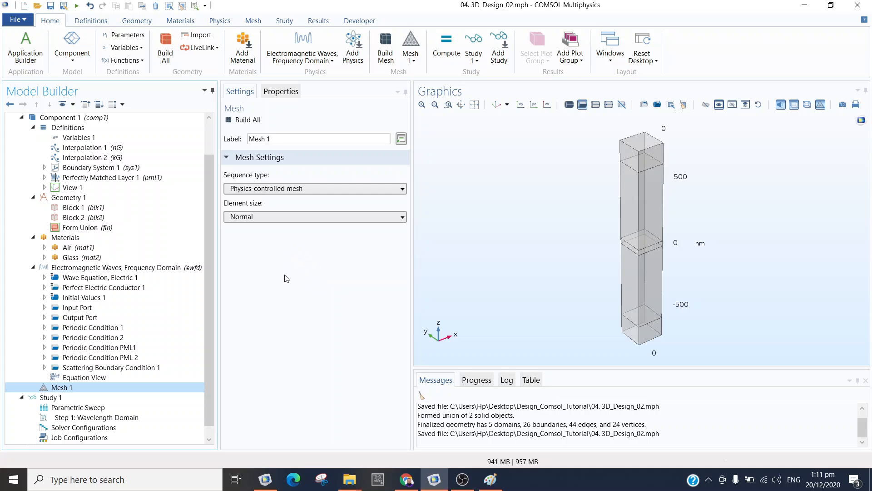
left_click(249, 120)
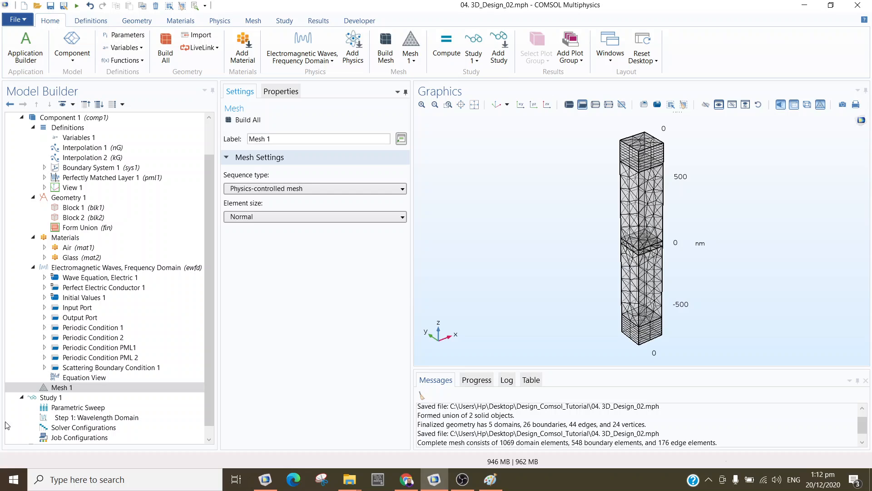
left_click(67, 401)
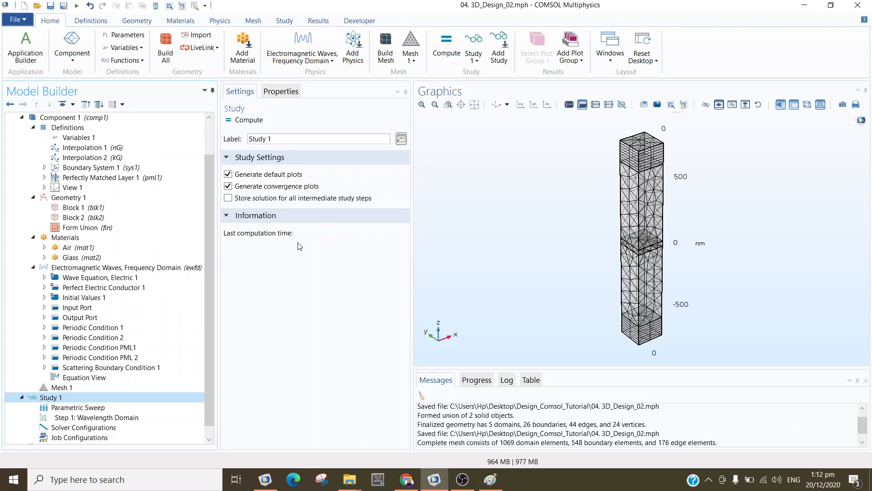
left_click(256, 121)
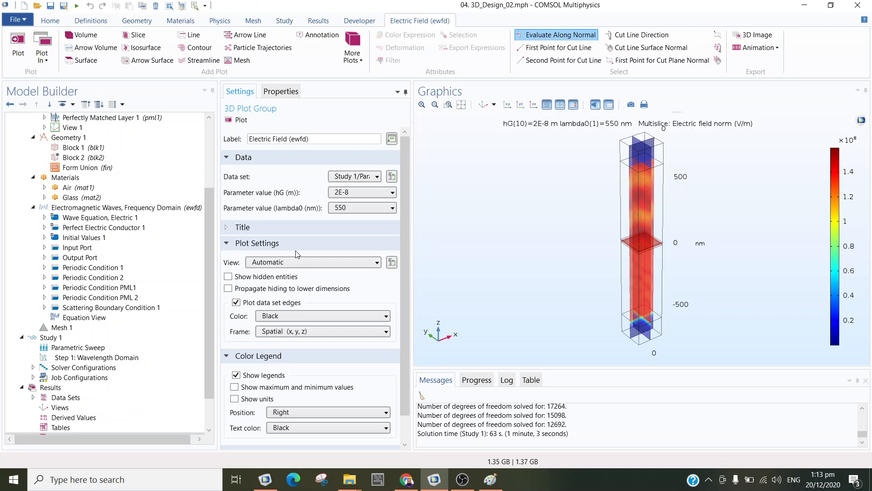
Step: Check the Reflectance, Transmittance, and Absorptance plot and set the Electric Field multislice's data set to Study 1/Parametric Solutions 1 (sol2)
scroll(68, 423, "down", 2)
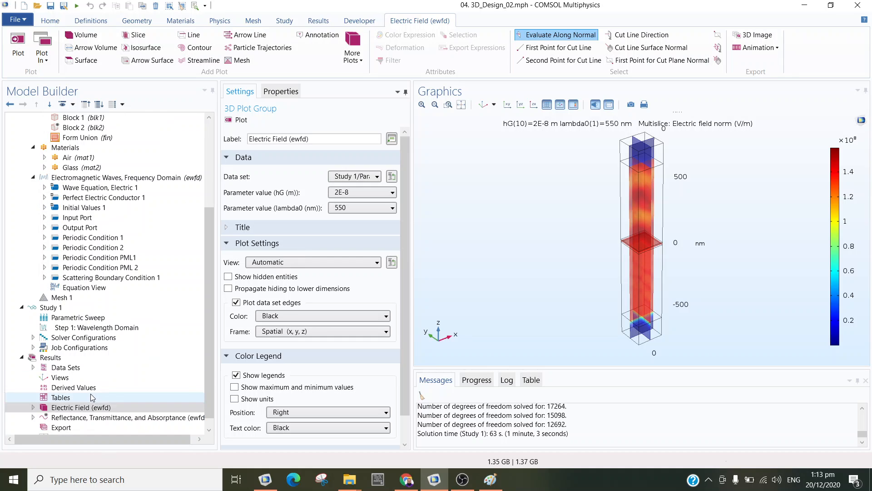
left_click(76, 407)
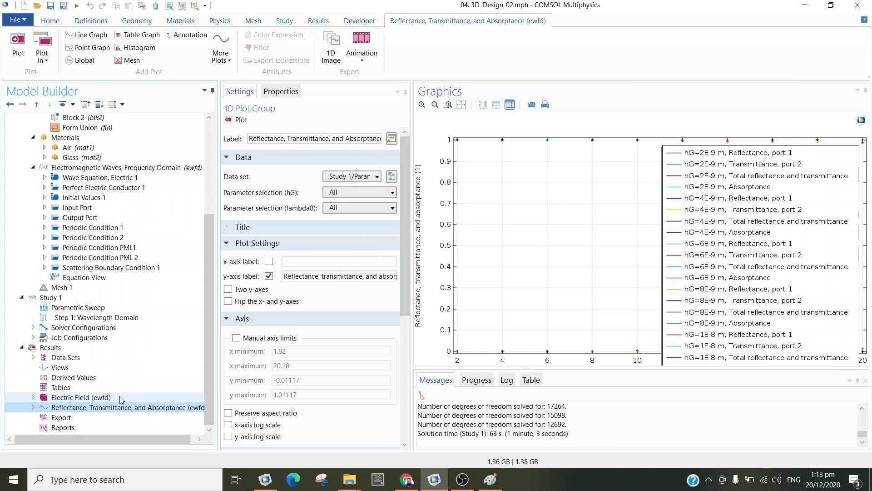
left_click(44, 397)
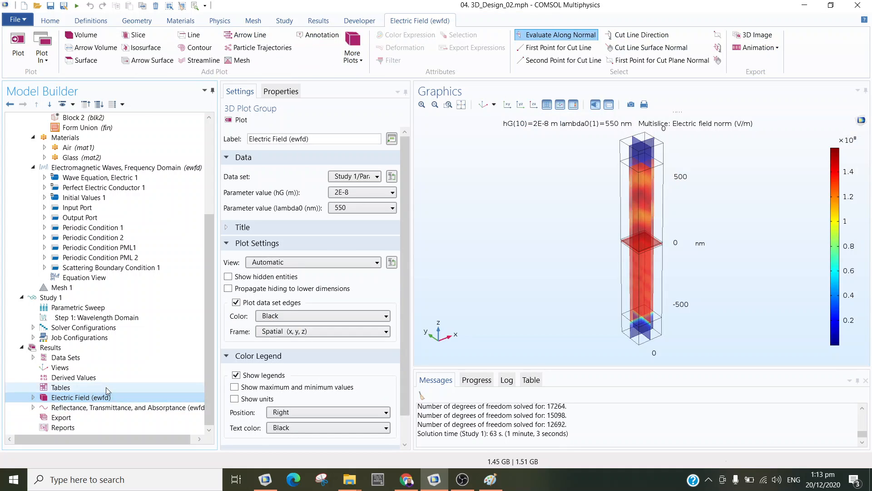
left_click(32, 397)
left_click(62, 408)
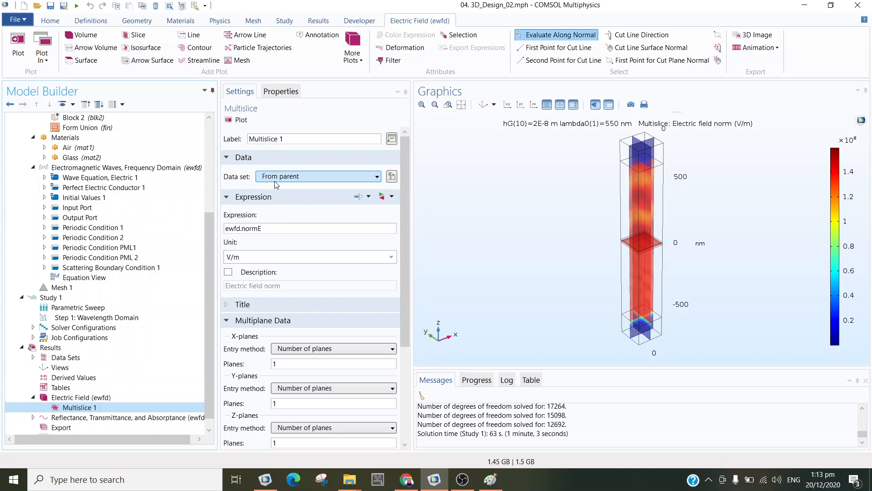
left_click(295, 176)
left_click(286, 222)
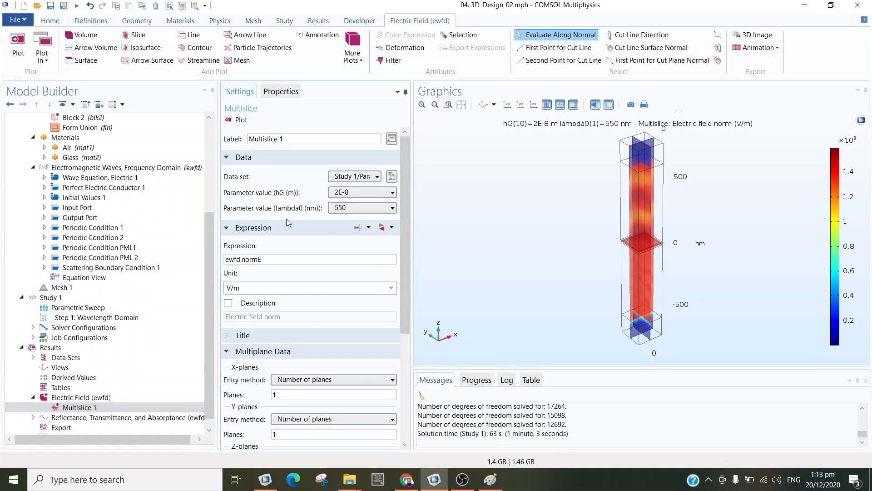
left_click(354, 176)
left_click(351, 211)
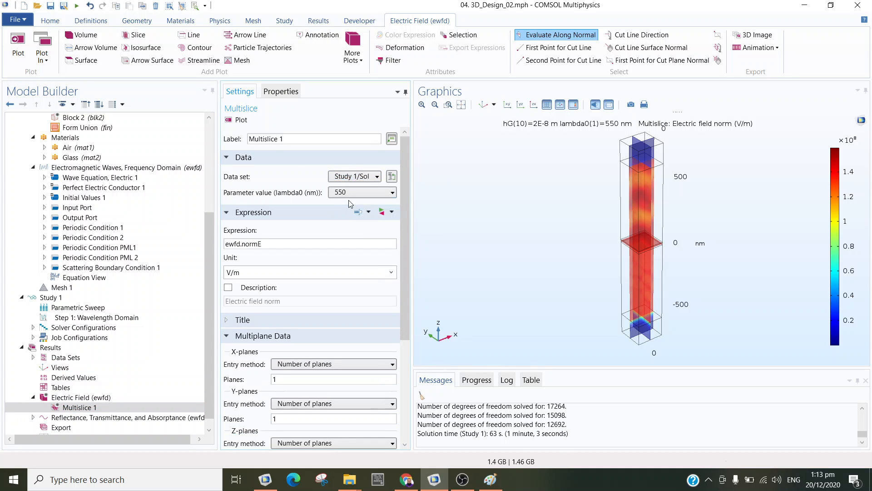
left_click(352, 176)
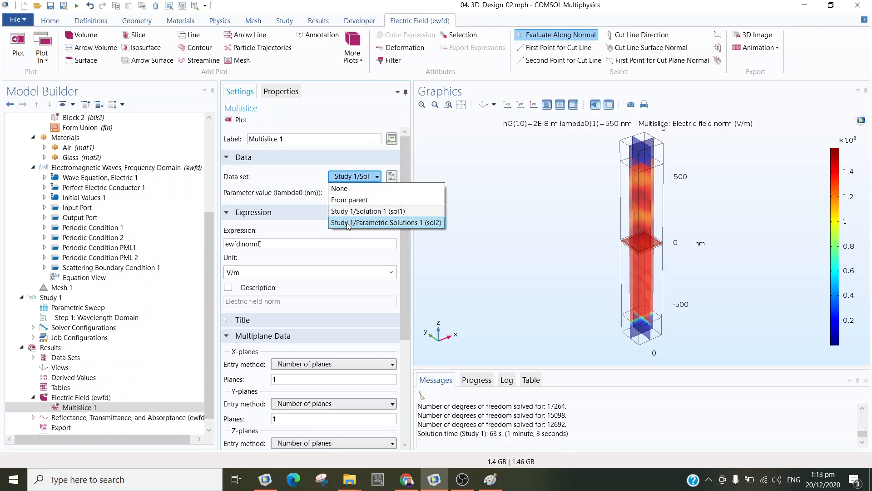
left_click(349, 222)
Step: Set the multislice's hG parameter value to 1.8E-8 m and replot the electric field
left_click(342, 195)
left_click(341, 194)
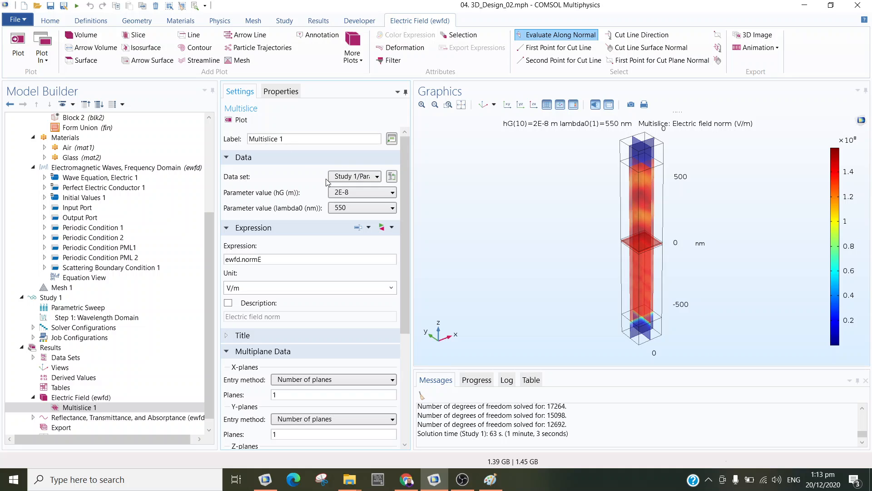
left_click(342, 192)
left_click(354, 295)
left_click(240, 120)
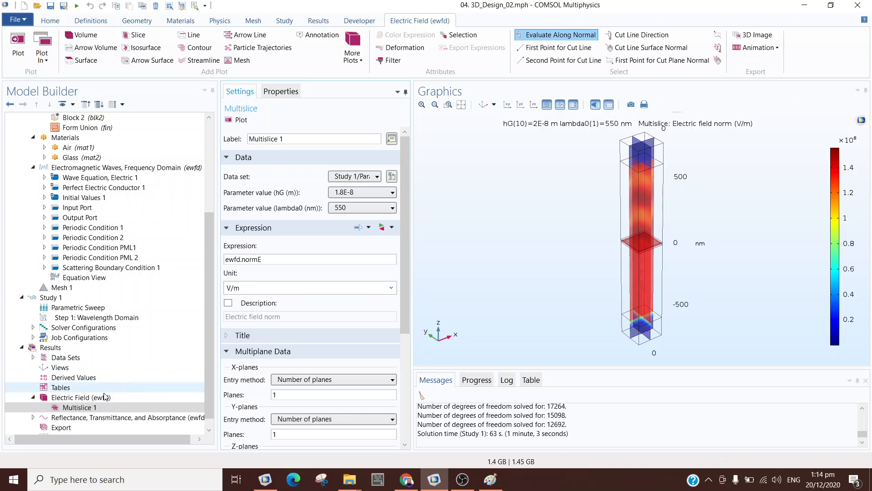
Step: Add a new results table and label it Data Table
right_click(75, 391)
left_click(114, 286)
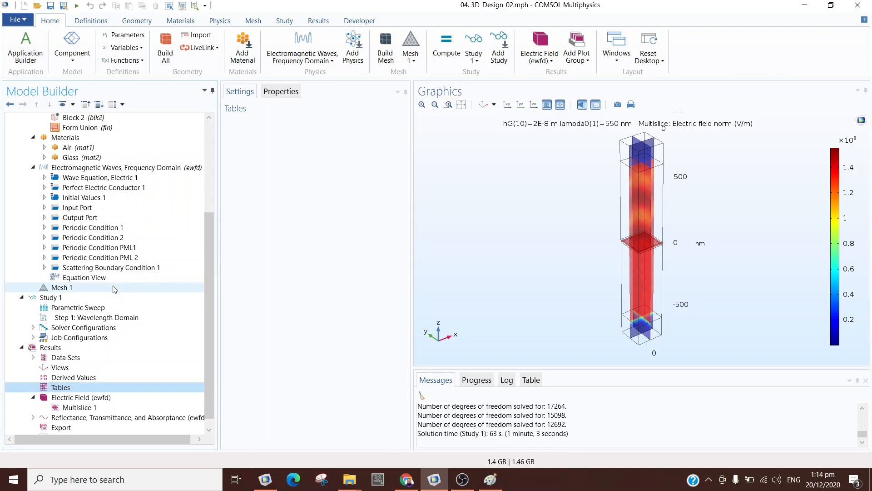
type("Data")
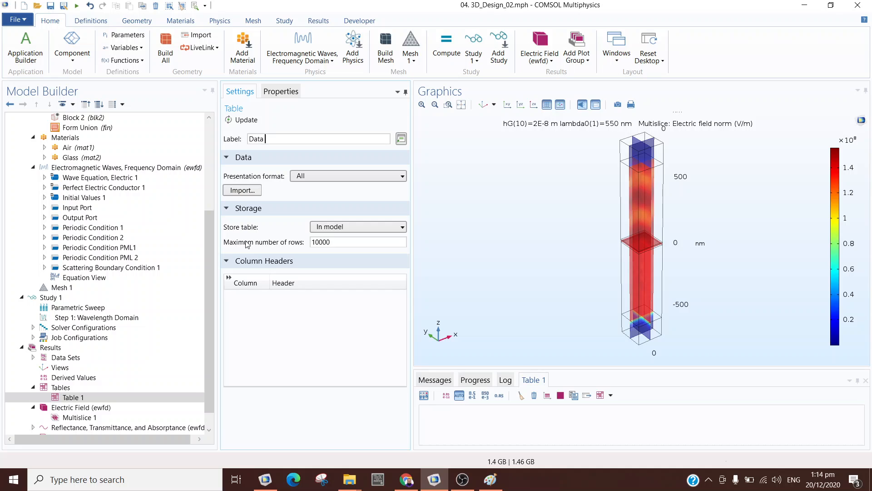
type(" Tav")
key("BackSpace")
type("be")
left_click(313, 375)
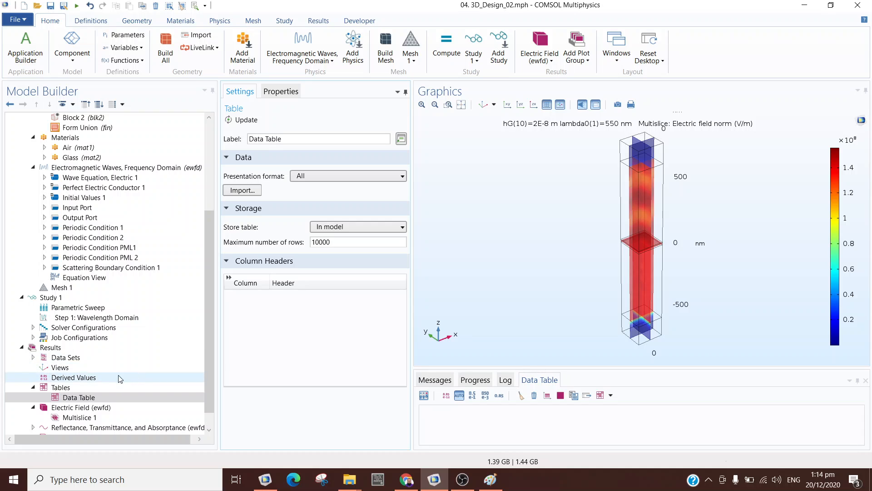
Step: Add a Global Evaluation under the derived values and label it Data
left_click(93, 380)
right_click(93, 381)
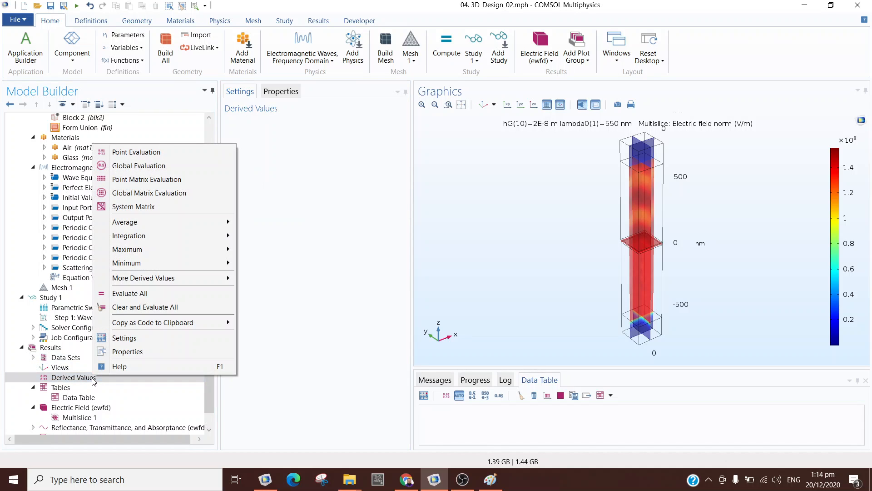
left_click(166, 167)
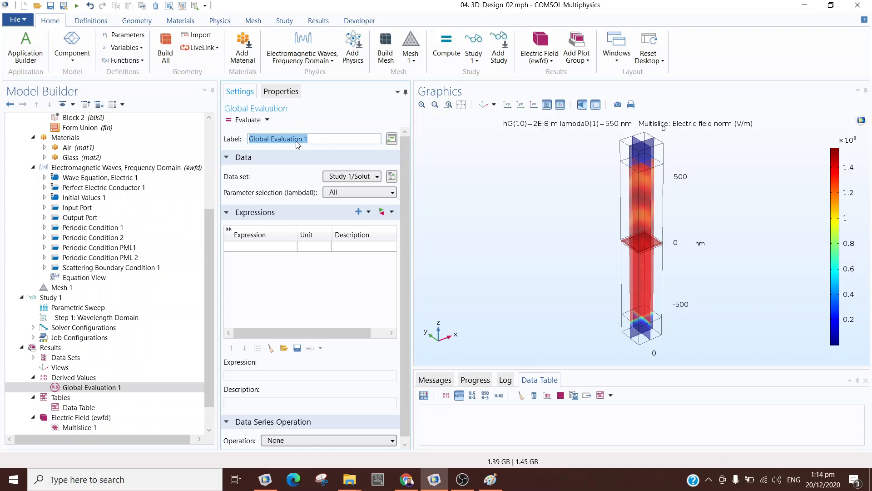
type("Dataq")
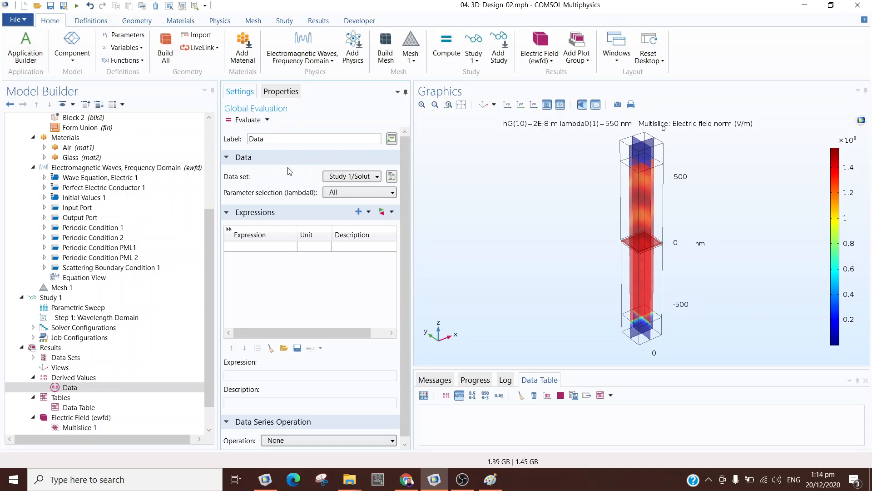
Step: Set the global evaluation's data set to Study 1/Parametric Solutions 1 (sol2) and both hG and lambda0 parameter selections to From list
left_click(362, 177)
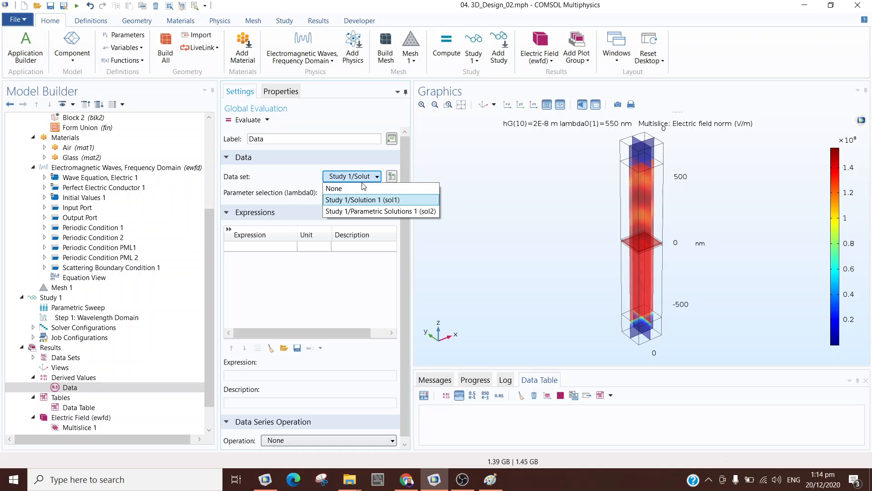
left_click(364, 211)
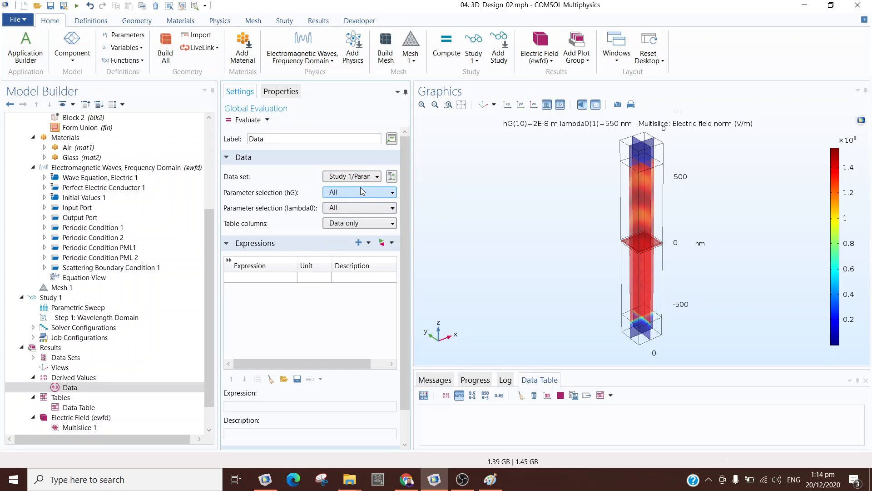
left_click(361, 190)
left_click(346, 237)
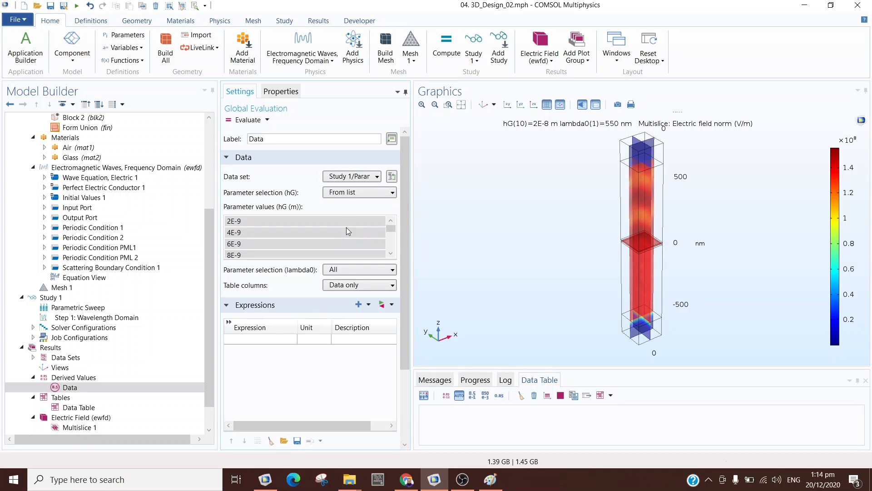
left_click(348, 269)
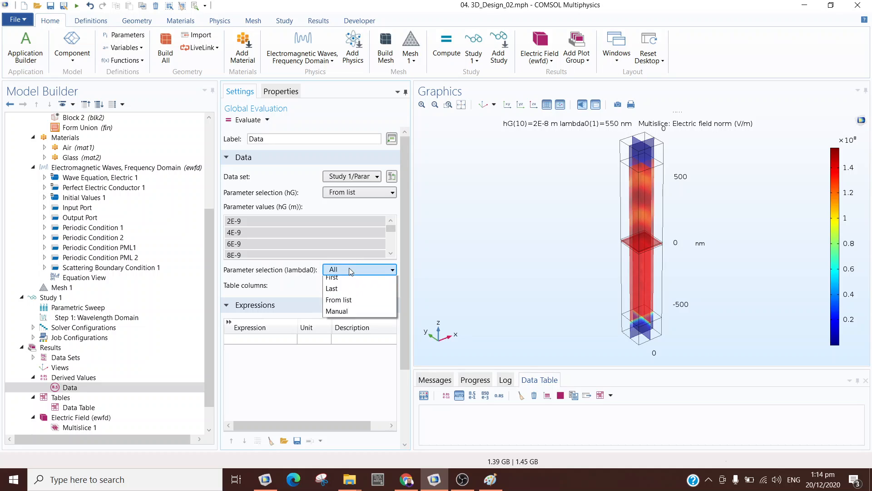
left_click(346, 315)
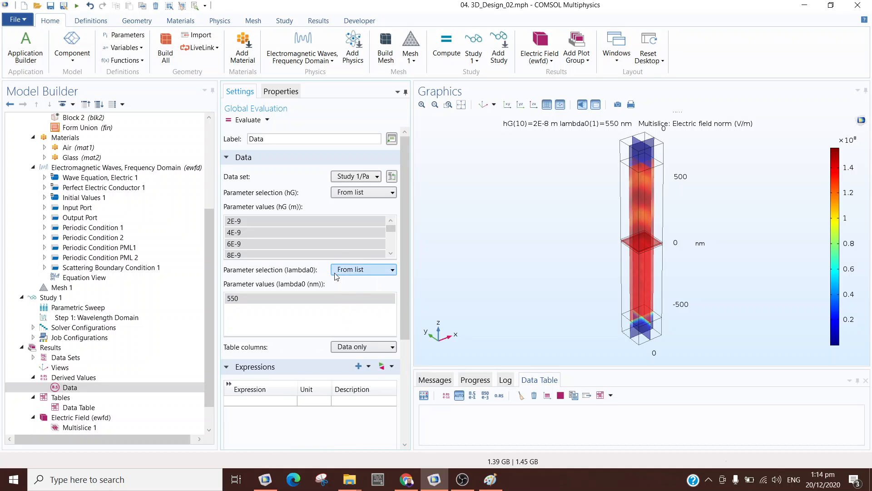
Step: Select all hG parameter values and the 550 nm lambda0 value for the global evaluation
left_click(364, 346)
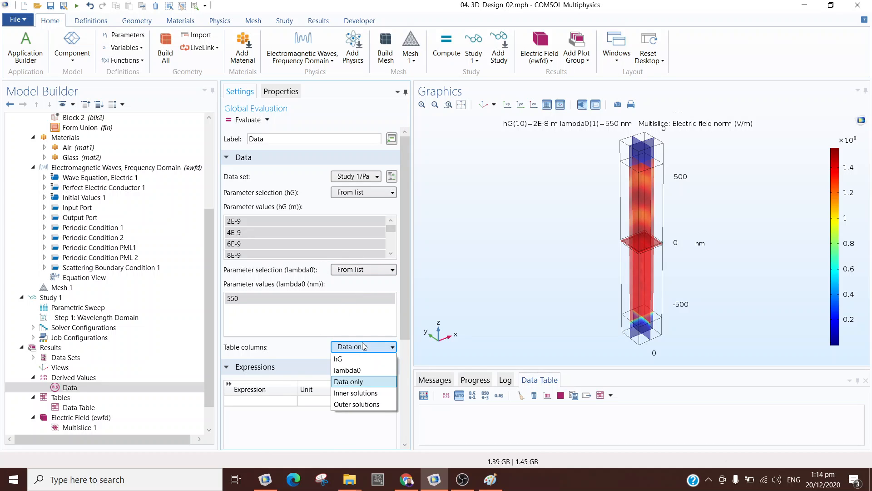
left_click(364, 346)
left_click(276, 244)
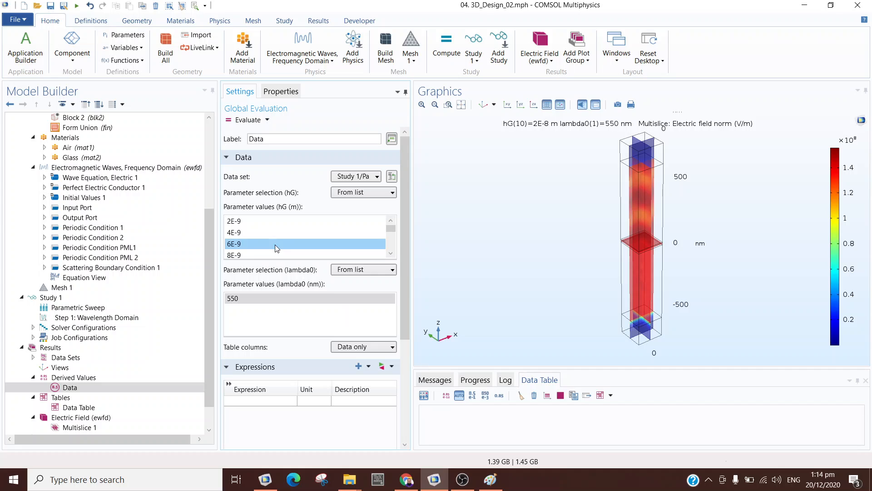
key("ctrl+a")
left_click(293, 299)
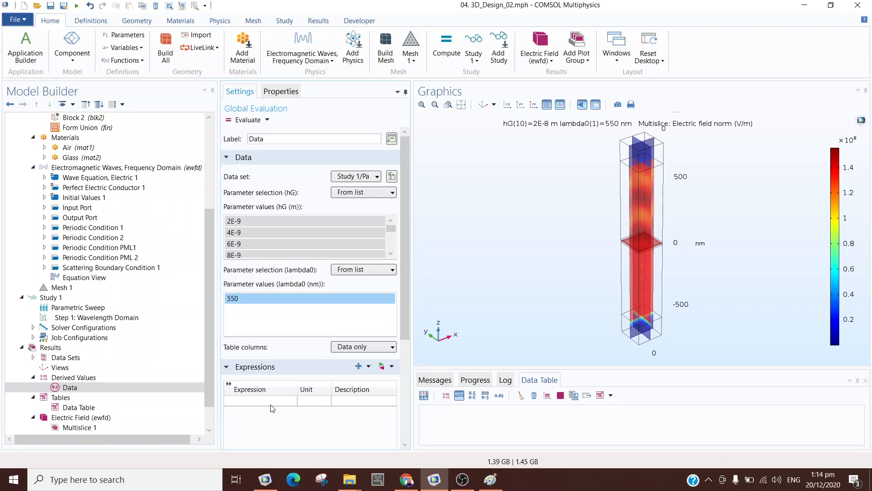
Step: Try to evaluate the Data global evaluation into Data Table with all hG values selected
left_click(267, 121)
left_click(276, 145)
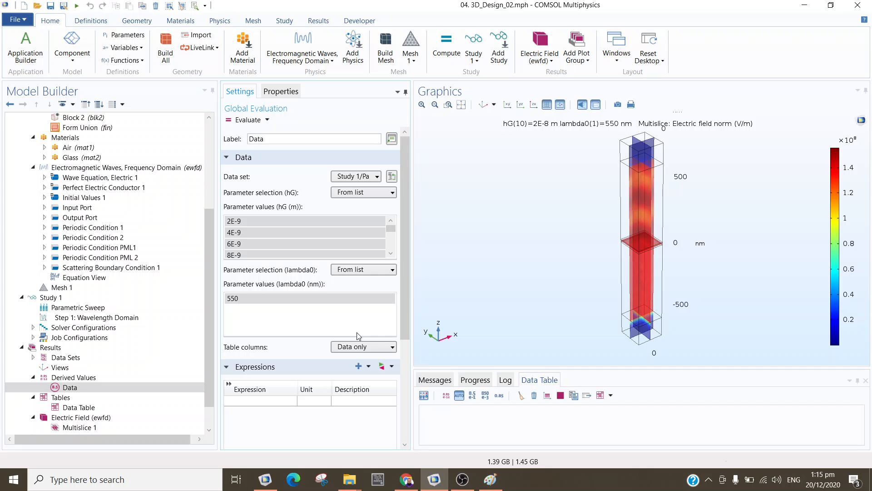
left_click(268, 120)
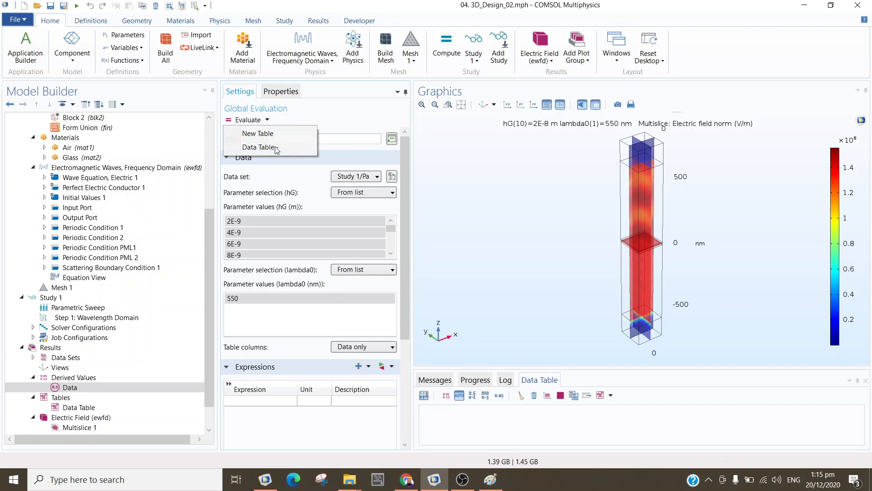
left_click(275, 146)
left_click(105, 407)
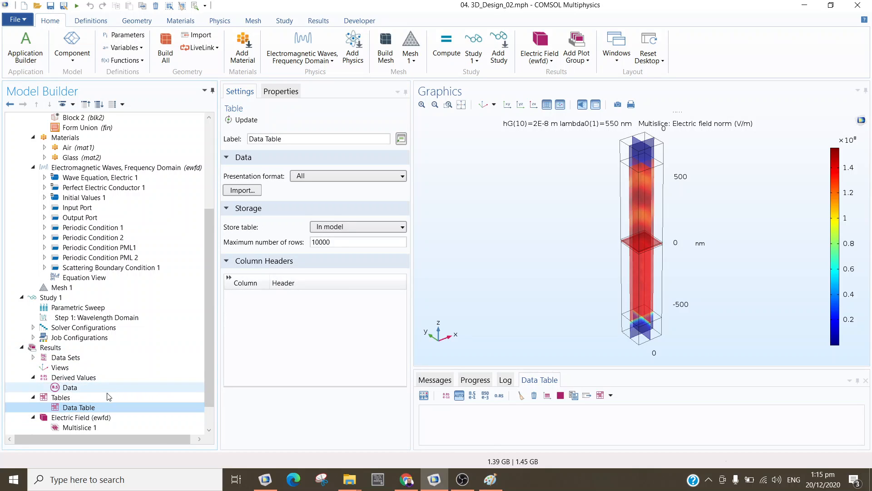
left_click(109, 388)
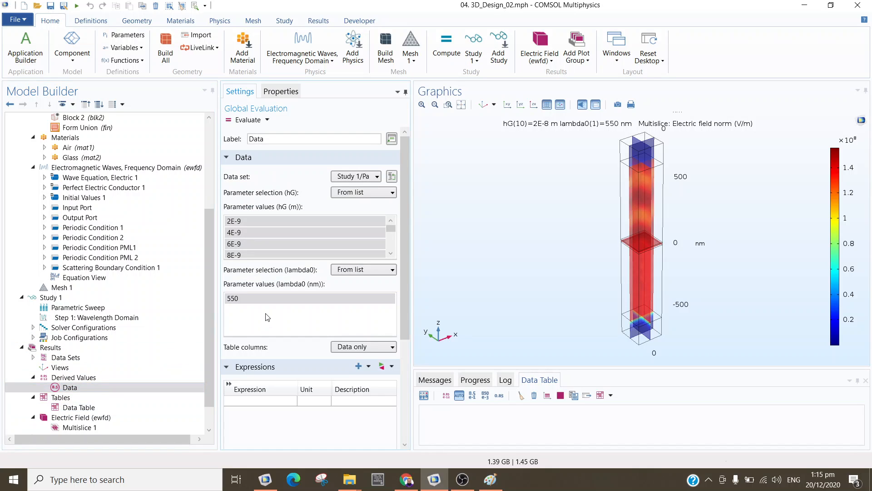
left_click(291, 245)
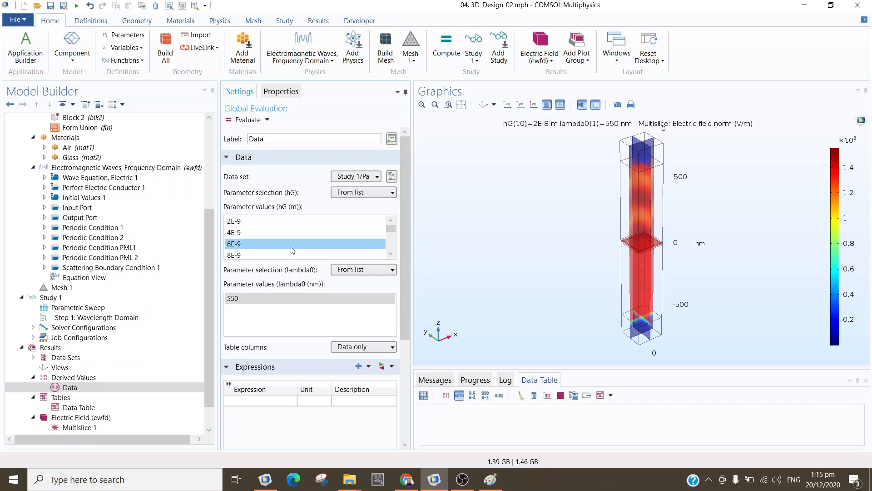
key("ctrl+a")
left_click(241, 121)
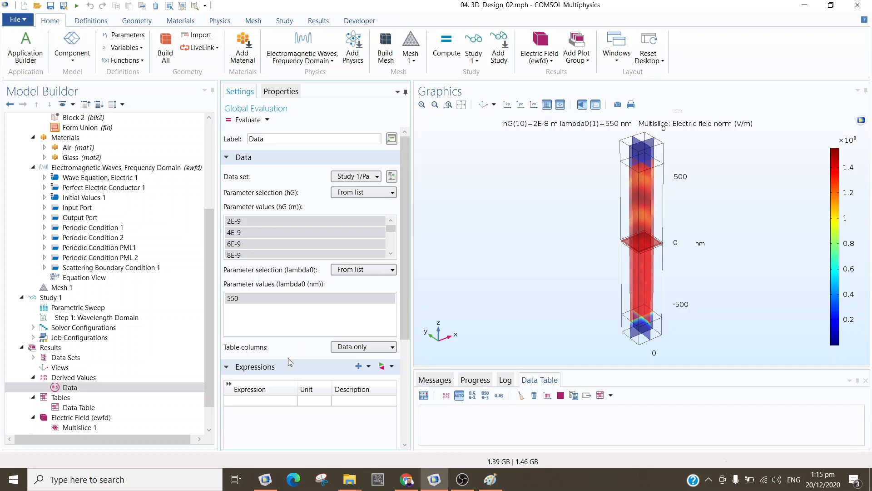
Step: Set the global evaluation's table columns to hG
left_click(354, 347)
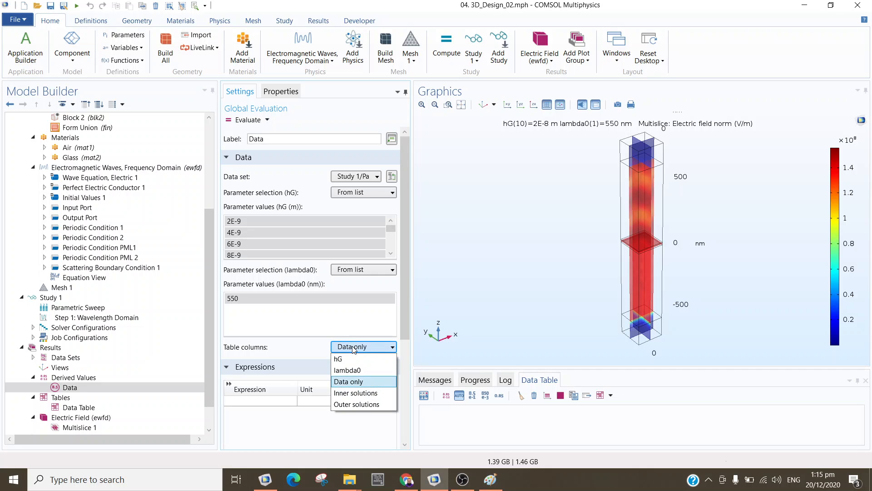
left_click(353, 347)
left_click(354, 347)
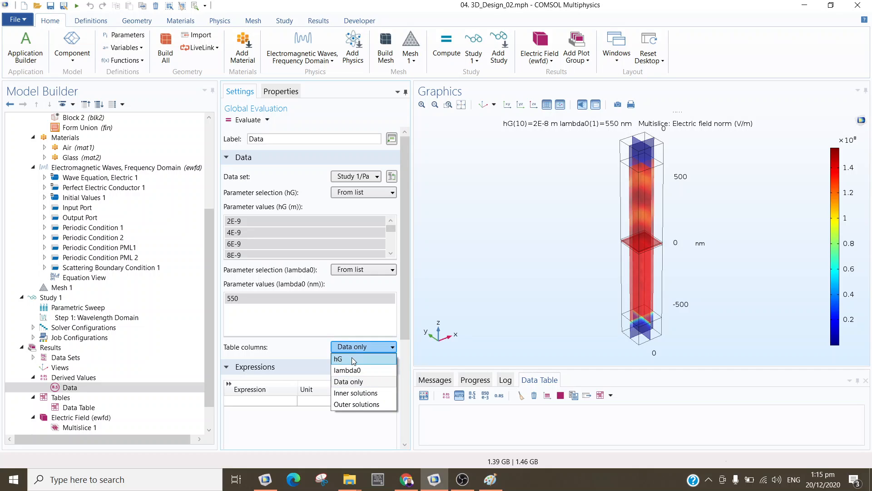
left_click(354, 360)
left_click(358, 347)
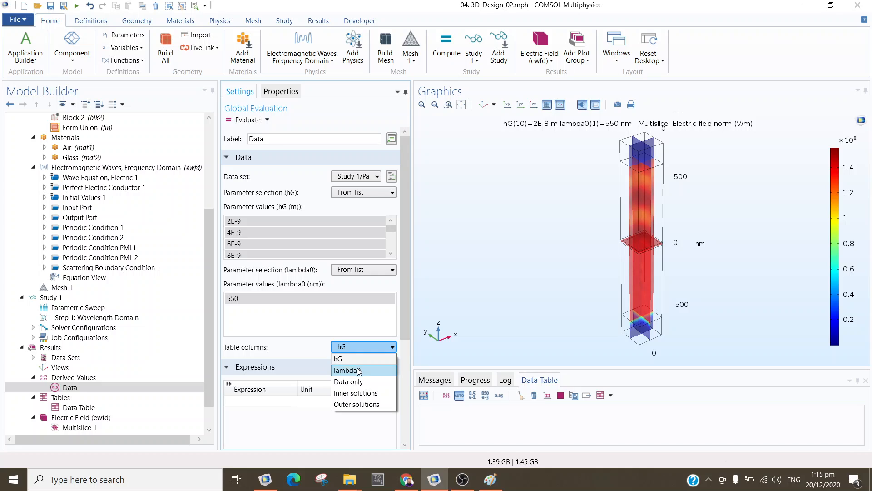
left_click(360, 358)
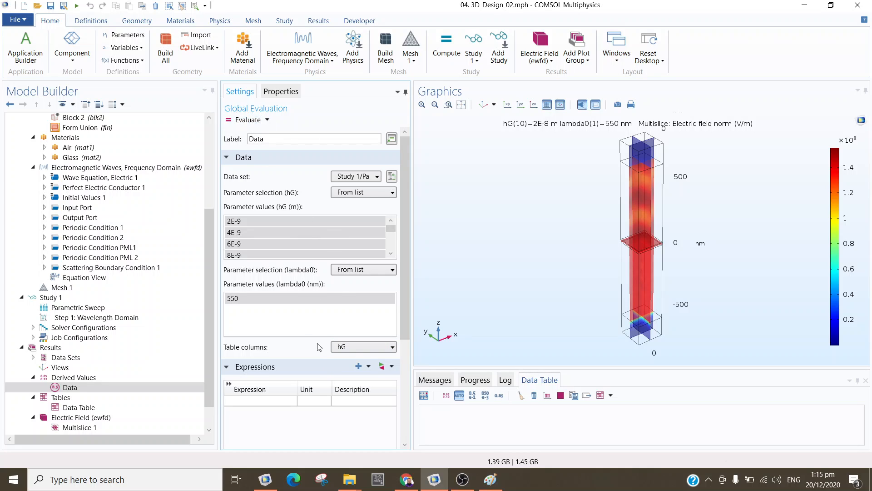
Step: Check the presentation format and storage options of Data Table and the evaluation types available under the derived values
left_click(271, 402)
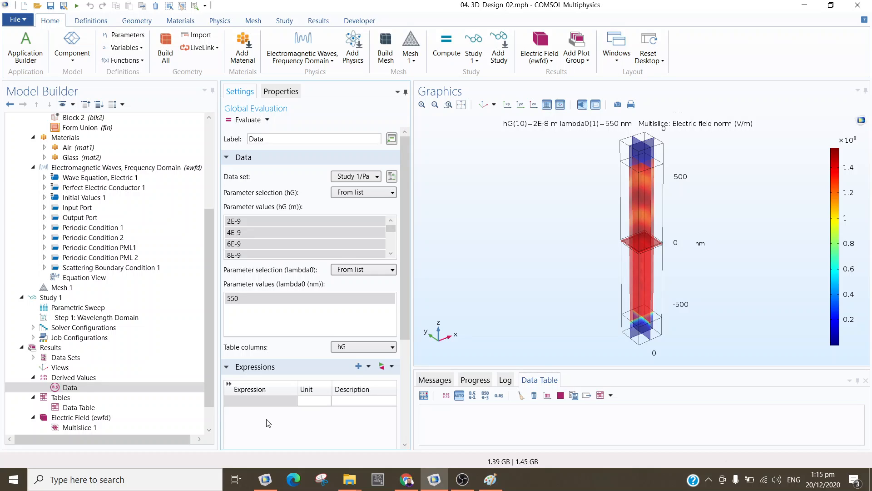
left_click(77, 408)
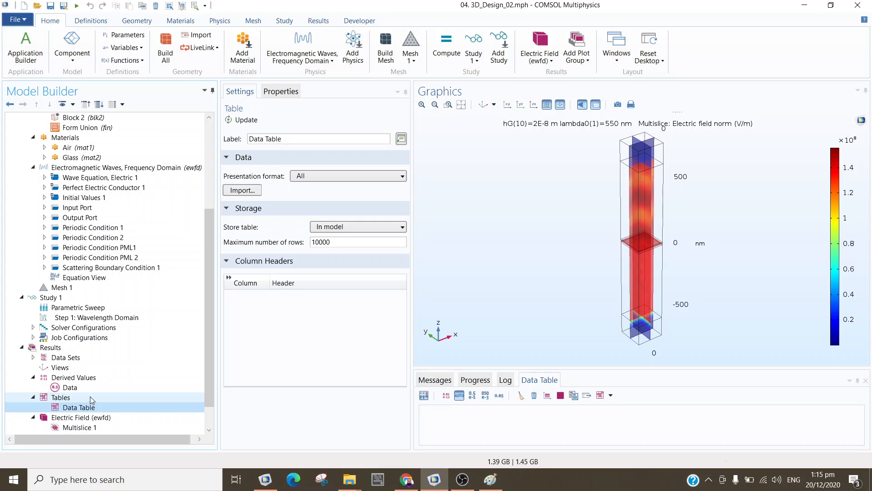
left_click(349, 178)
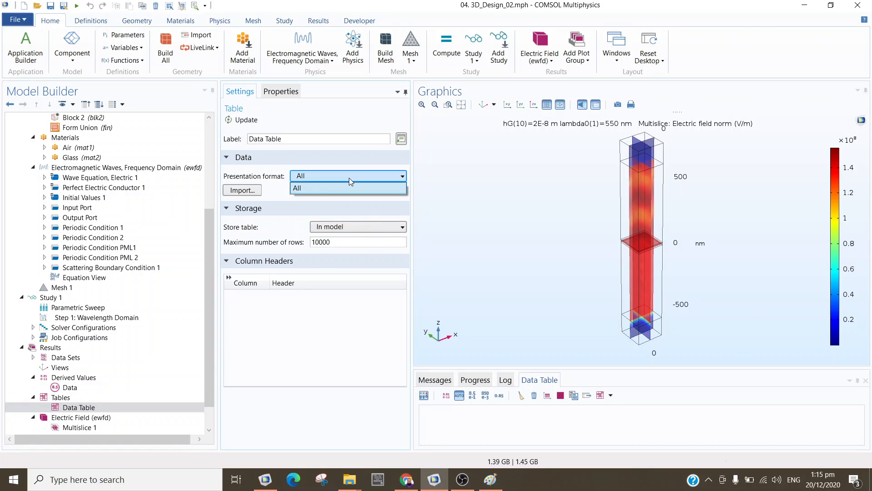
left_click(348, 189)
left_click(346, 227)
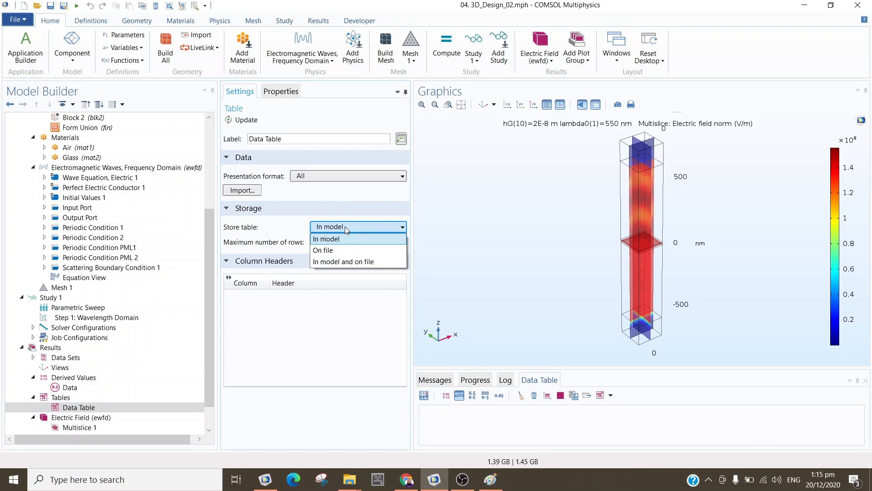
left_click(344, 227)
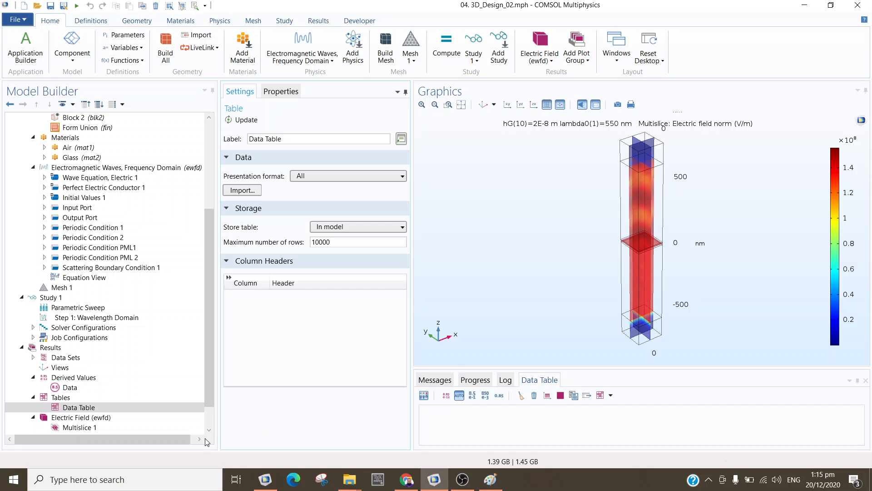
left_click(93, 388)
left_click(95, 378)
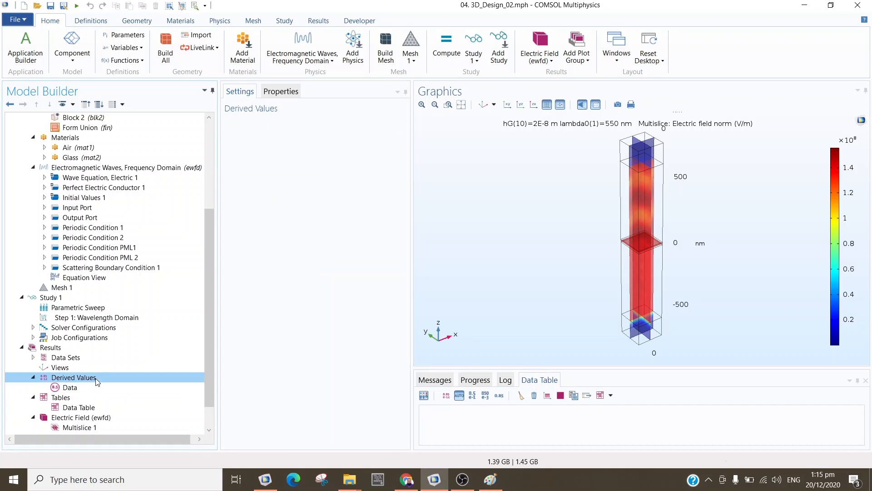
right_click(96, 378)
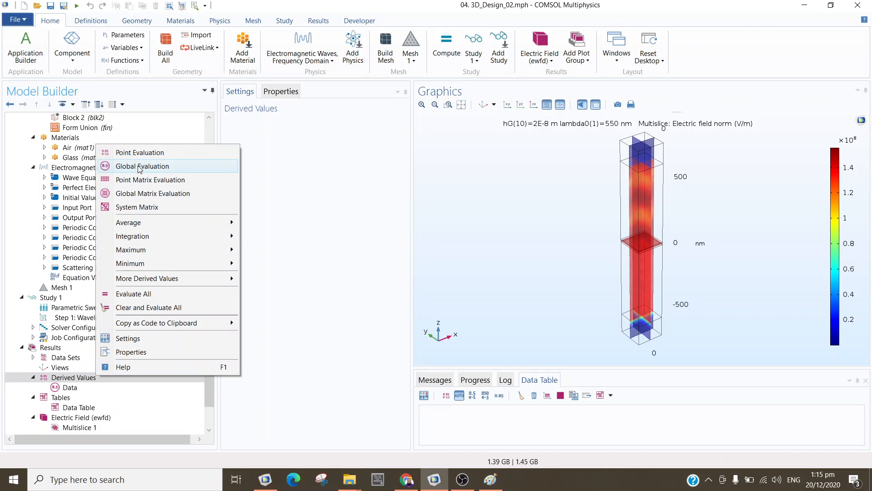
Step: Enter kz as the expression of the Data global evaluation and evaluate it into Data Table
left_click(97, 390)
left_click(253, 299)
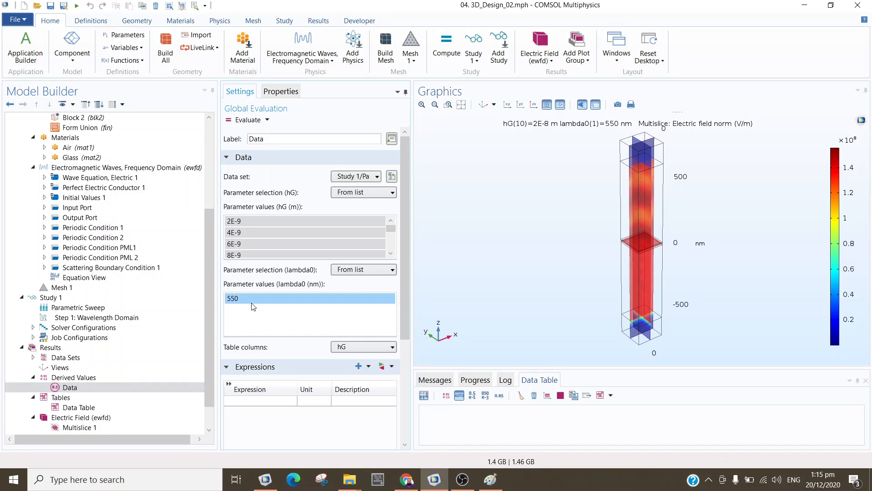
left_click(266, 401)
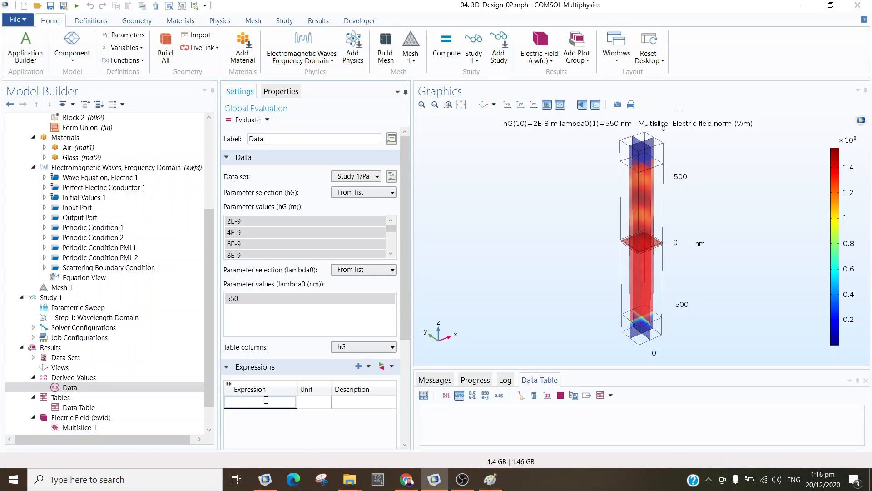
key("Return")
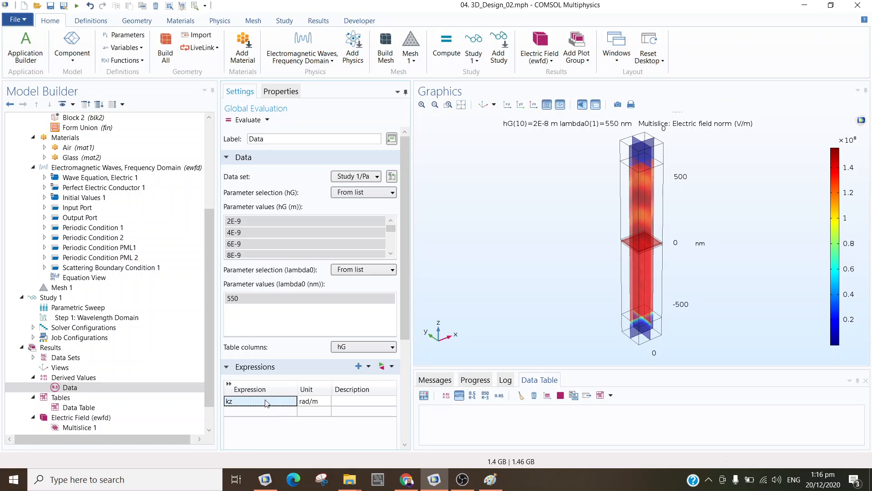
left_click(253, 120)
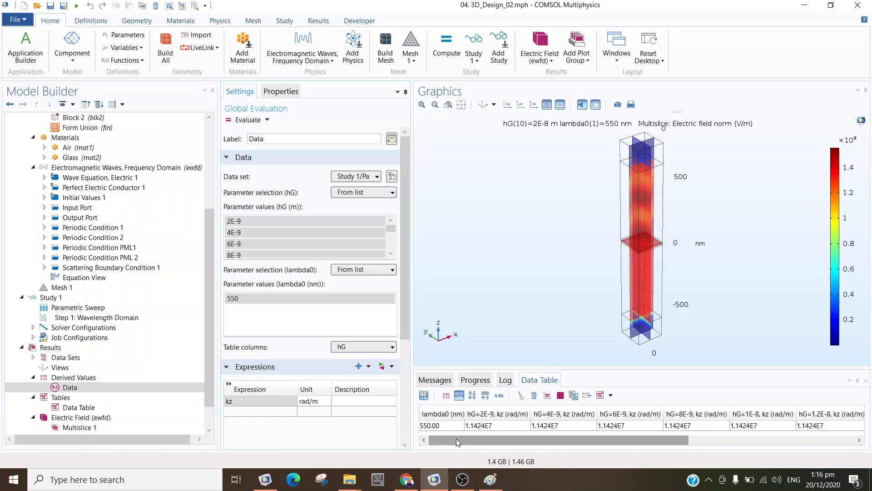
left_click_drag(485, 436, 432, 430)
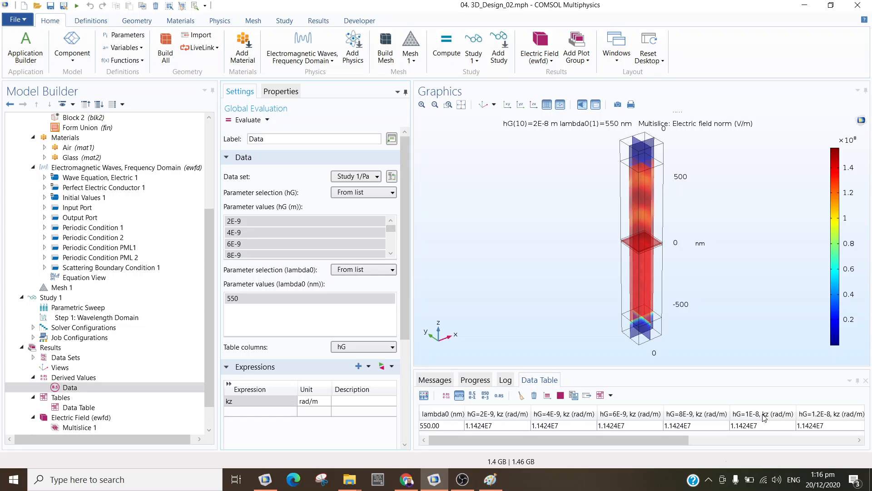
left_click_drag(533, 442, 495, 441)
Step: Export Data Table as a text file named data_01 in the Datas folder
left_click(587, 395)
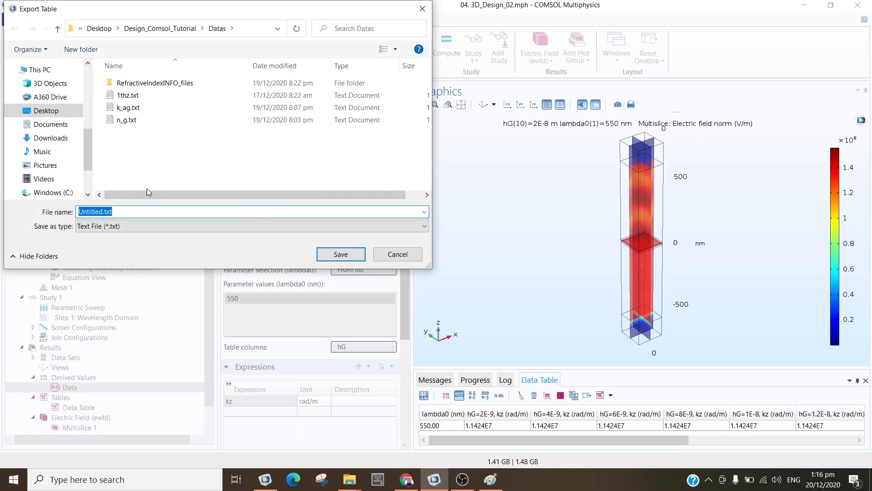
type("da")
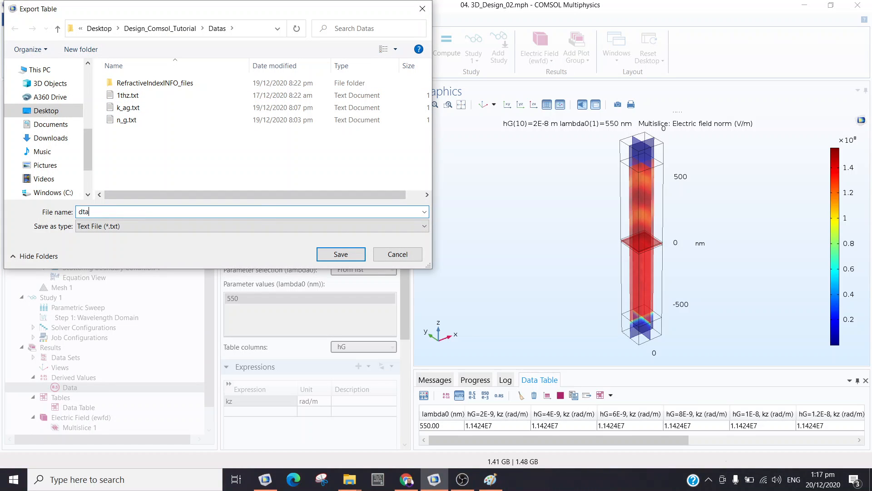
type("ta_01")
key("Return")
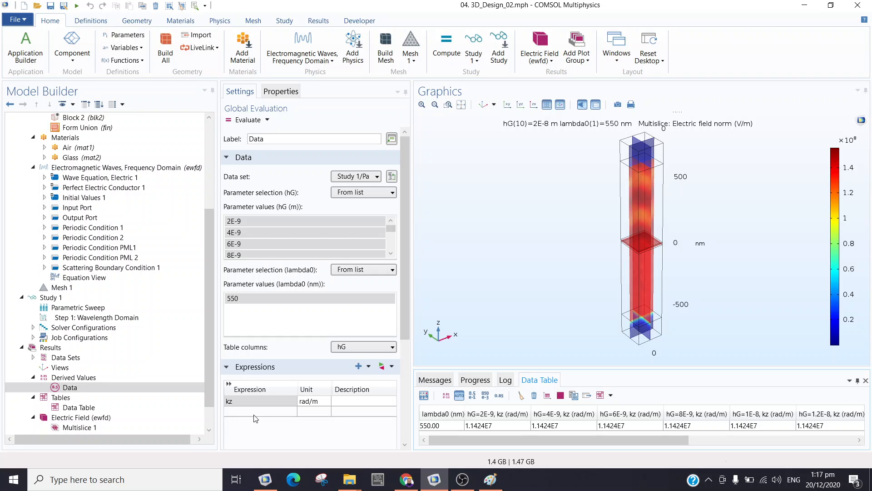
left_click(462, 477)
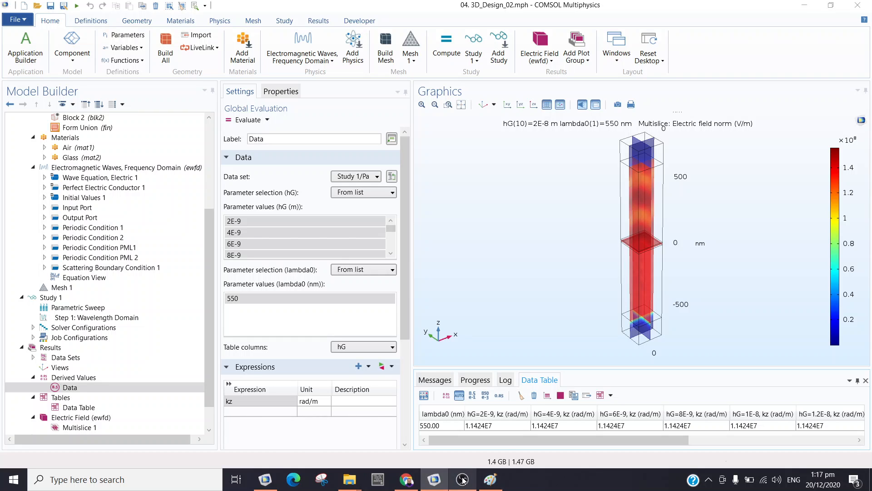